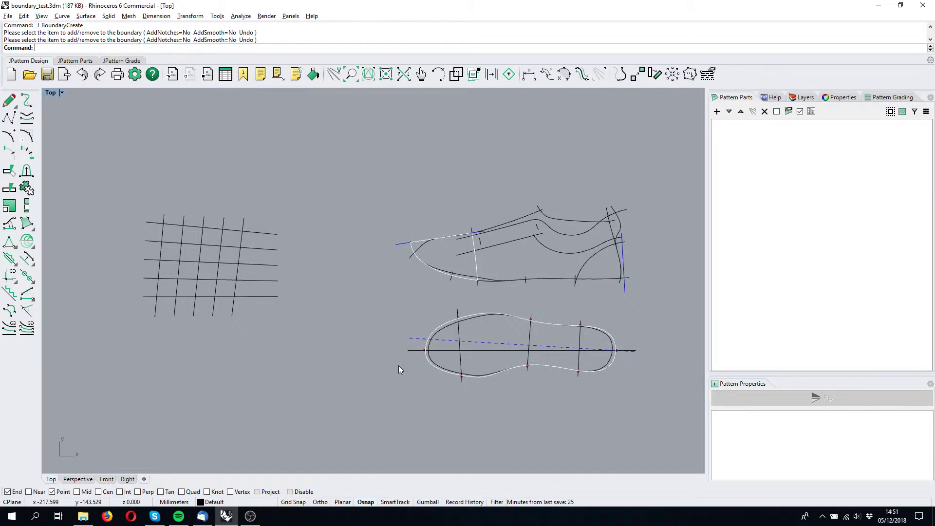
Start a sequential boundary on the line grid from the uppermost line, the third upright, the second horizontal line and the fifth upright.
scroll(207, 267, "up", 4)
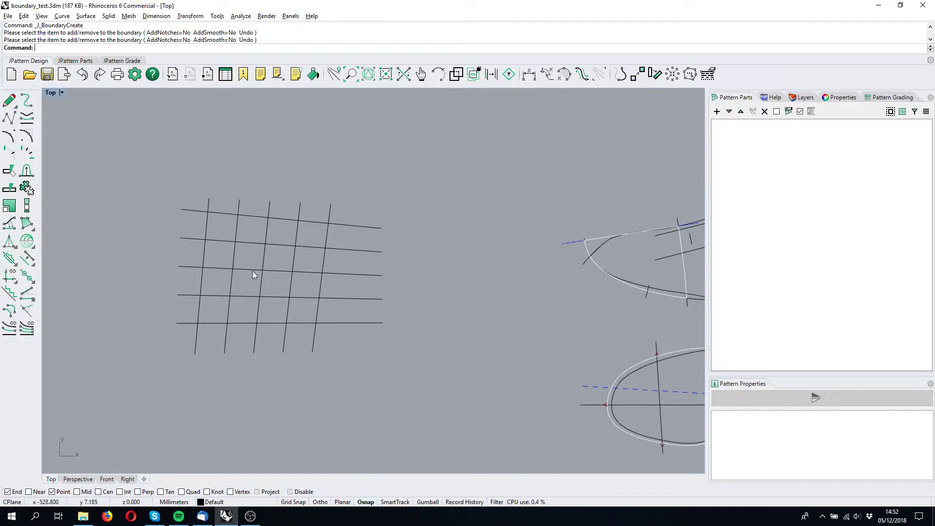
right_click(28, 223)
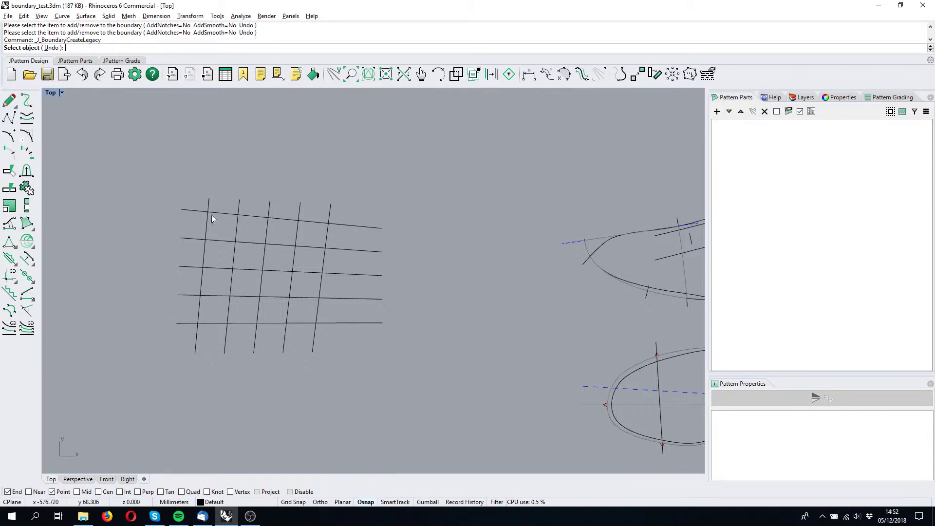
left_click(224, 213)
scroll(257, 228, "up", 2)
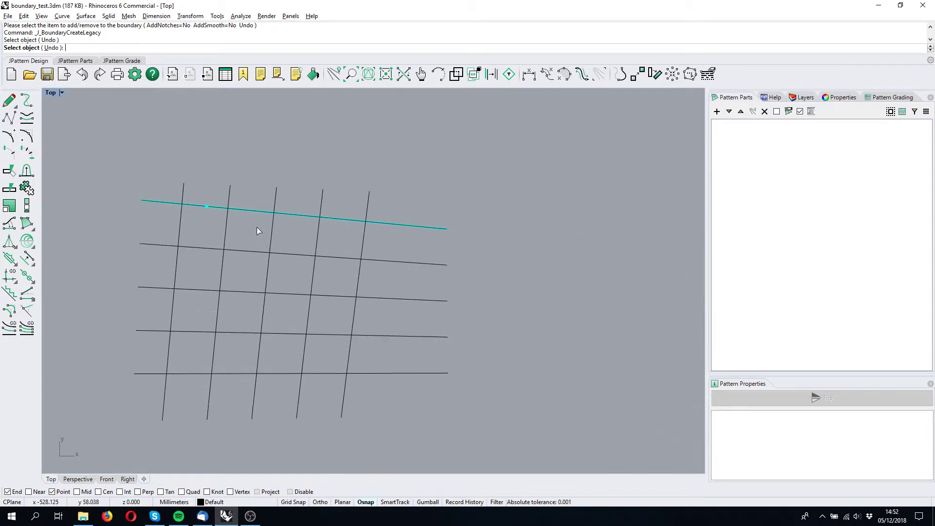
left_click(273, 225)
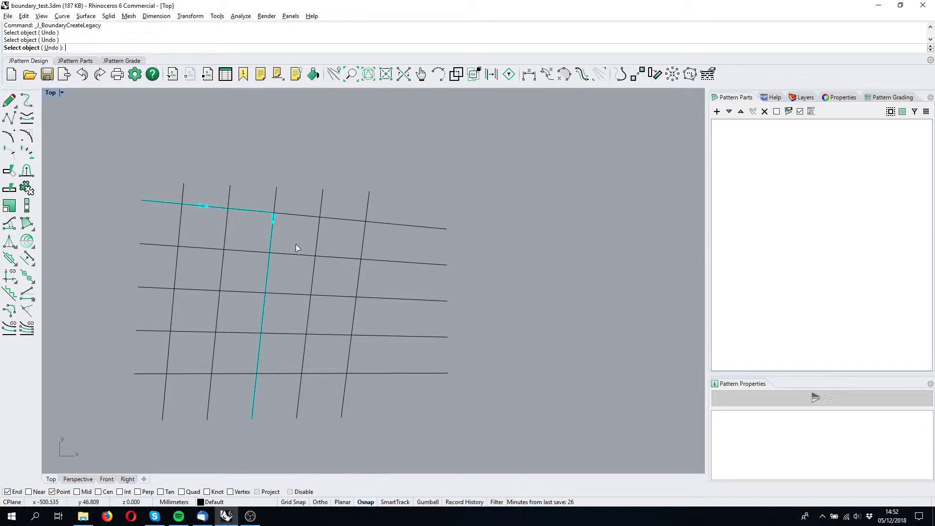
scroll(183, 200, "up", 2)
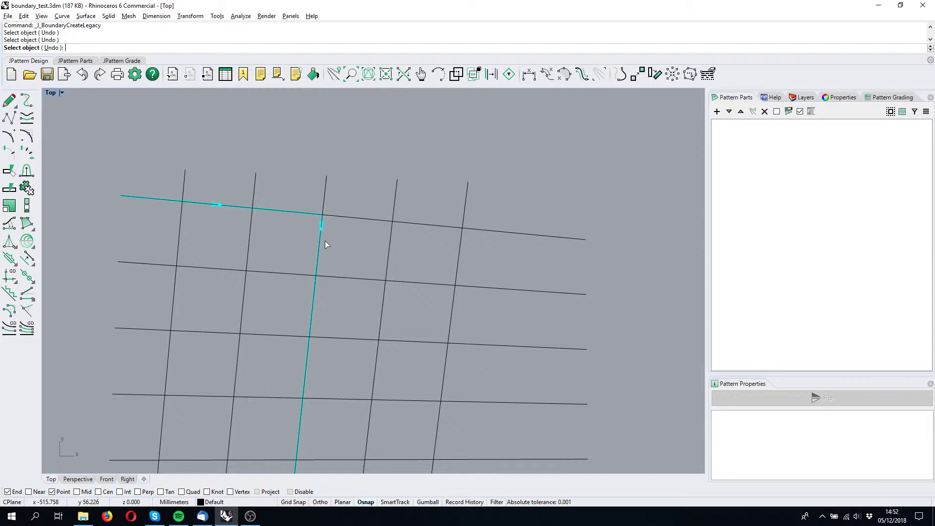
left_click(345, 278)
left_click(451, 299)
right_click_drag(388, 347, 407, 290)
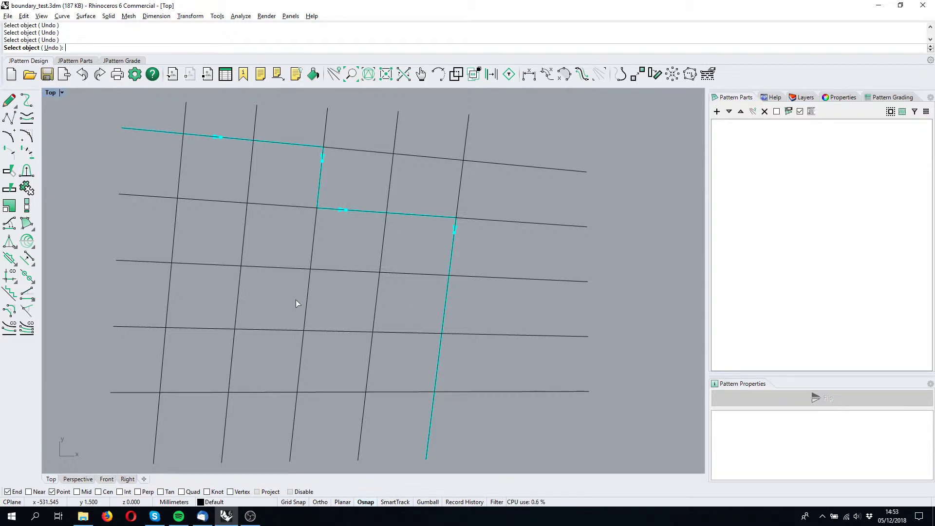
Close the sequential boundary along the fourth horizontal, fourth upright, third horizontal, second upright, second horizontal and first upright, and finish it.
left_click(434, 334)
left_click(375, 305)
left_click(348, 270)
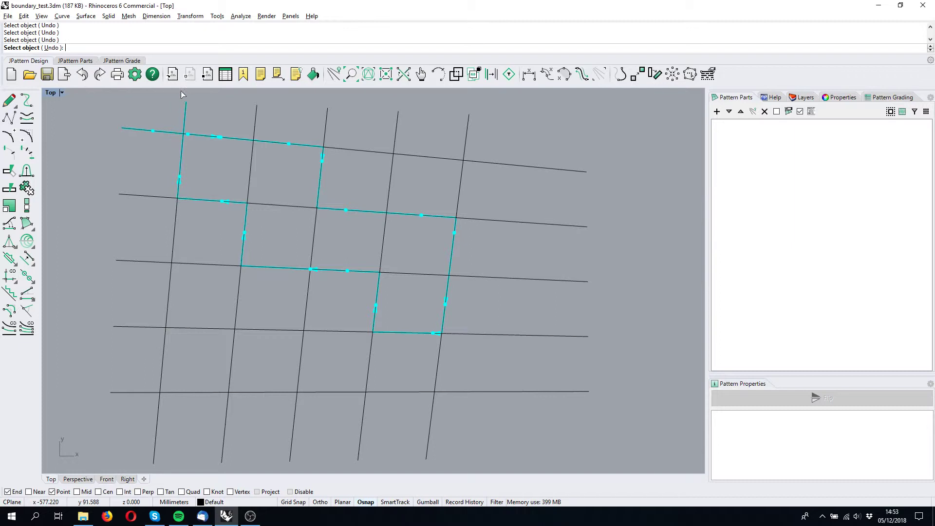
right_click_drag(157, 161, 165, 186)
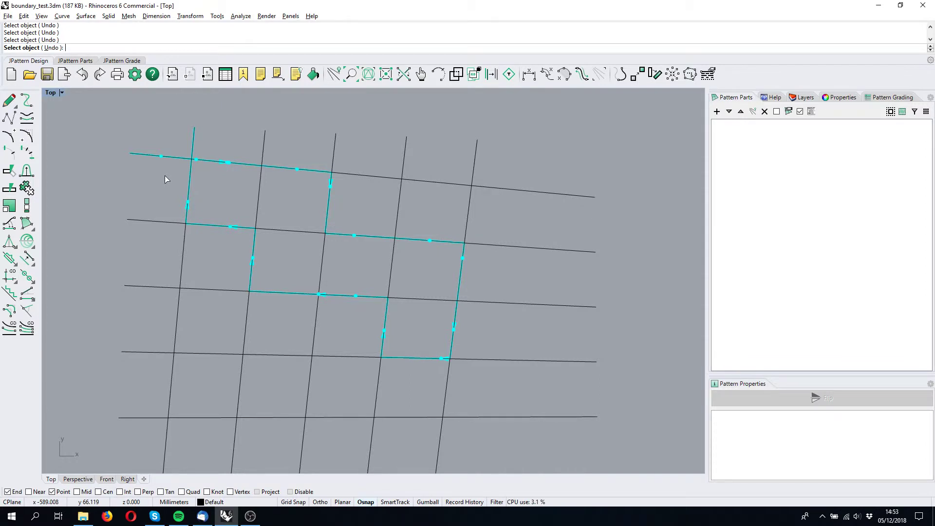
key("Return")
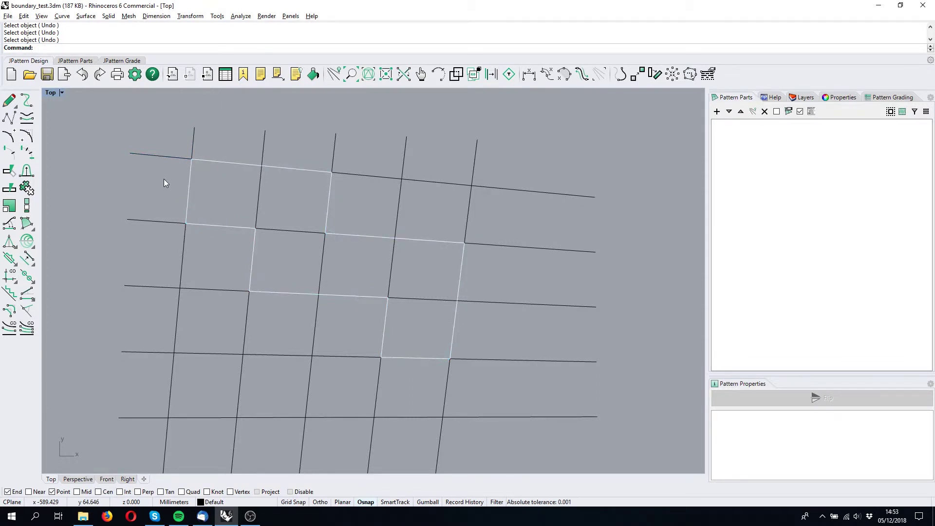
Delete the stepped boundary curve from the line grid, leaving the base curves in place.
left_click(225, 163)
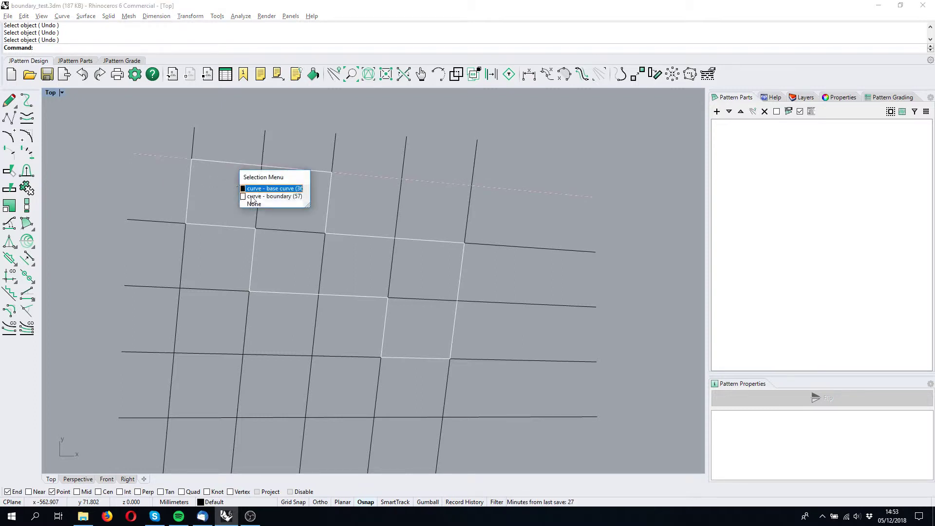
left_click(272, 195)
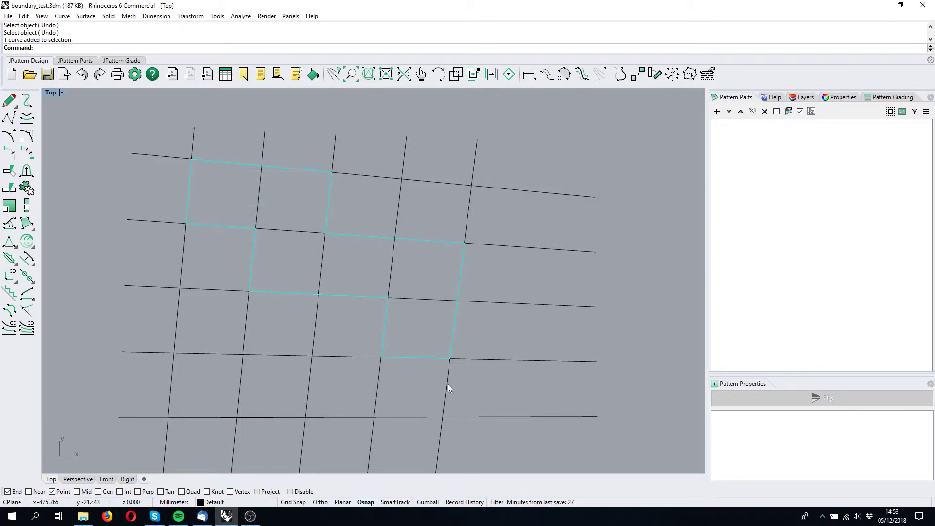
key("Delete")
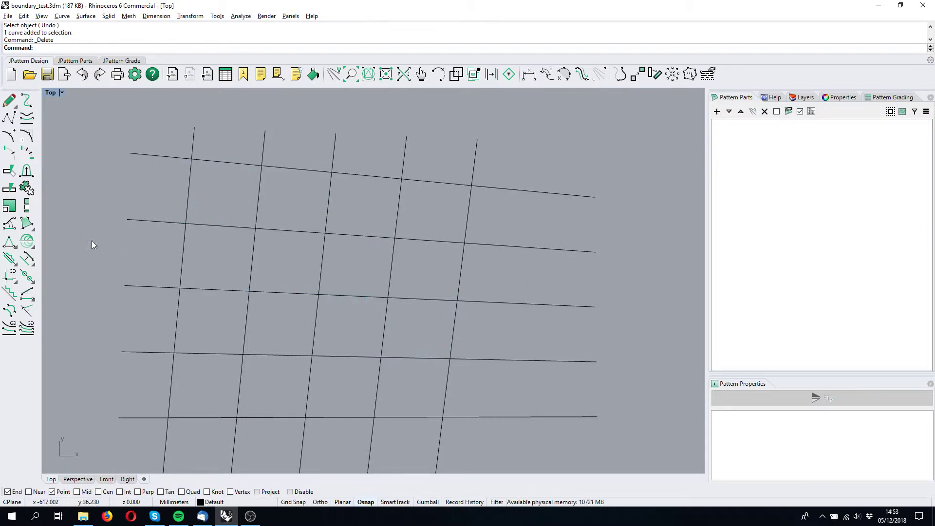
Create a sequential boundary on the grid along the first horizontal, second upright, second horizontal, fifth upright, fourth horizontal, fourth upright, third horizontal and first upright.
left_click(25, 224)
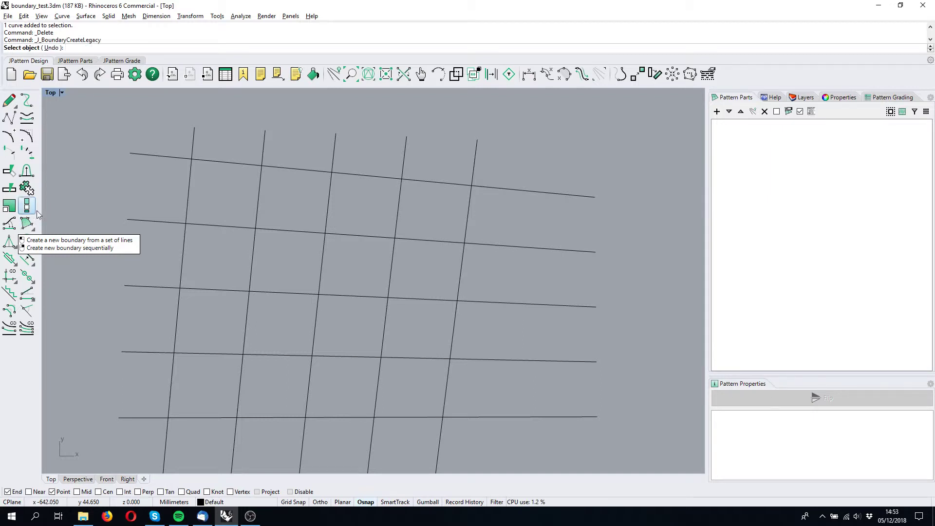
left_click(205, 159)
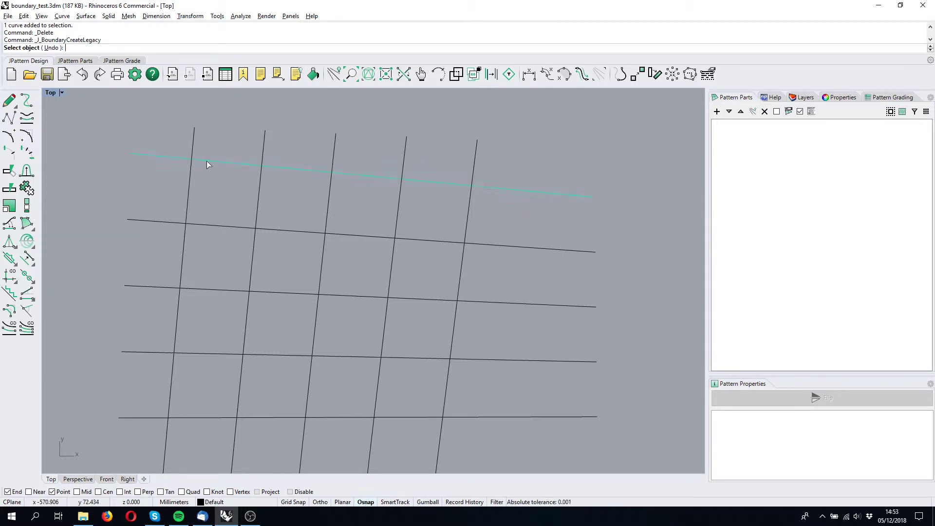
left_click(260, 184)
left_click(287, 230)
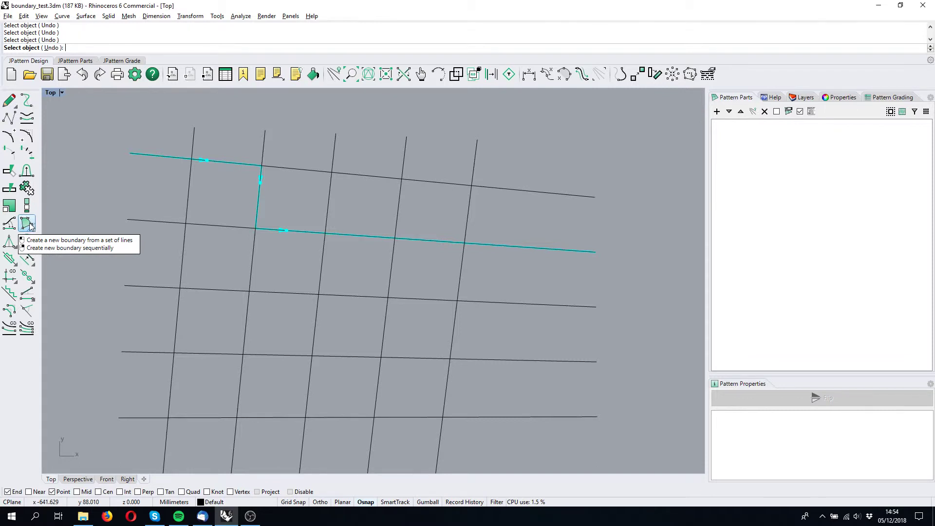
left_click(463, 262)
left_click(415, 358)
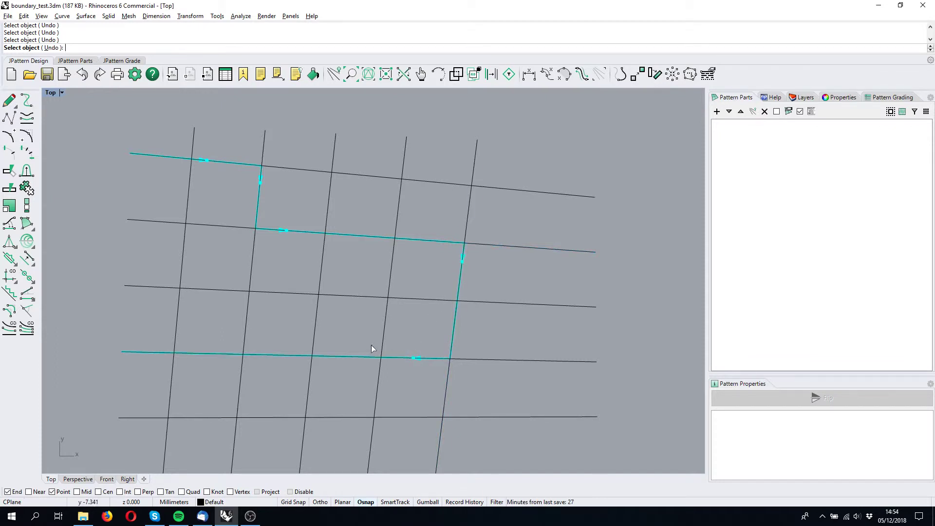
left_click(385, 333)
left_click(365, 297)
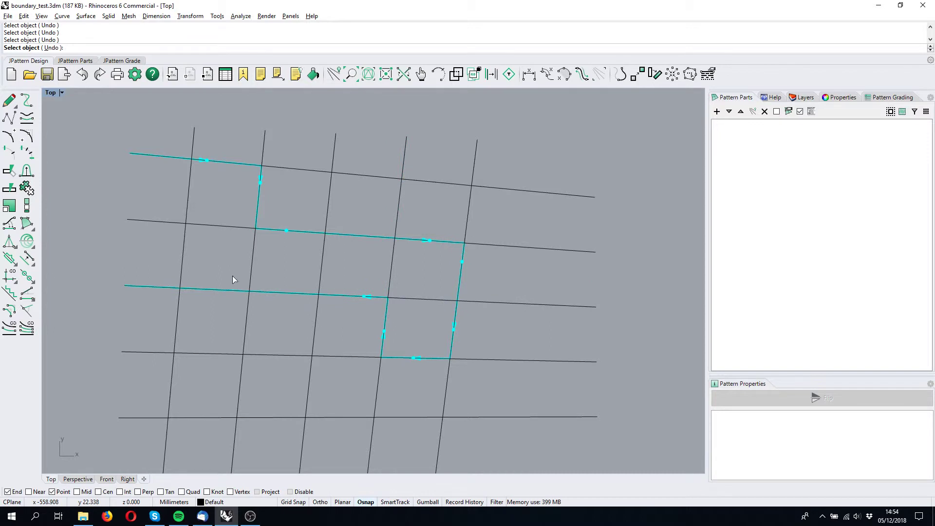
left_click(182, 264)
key("Return")
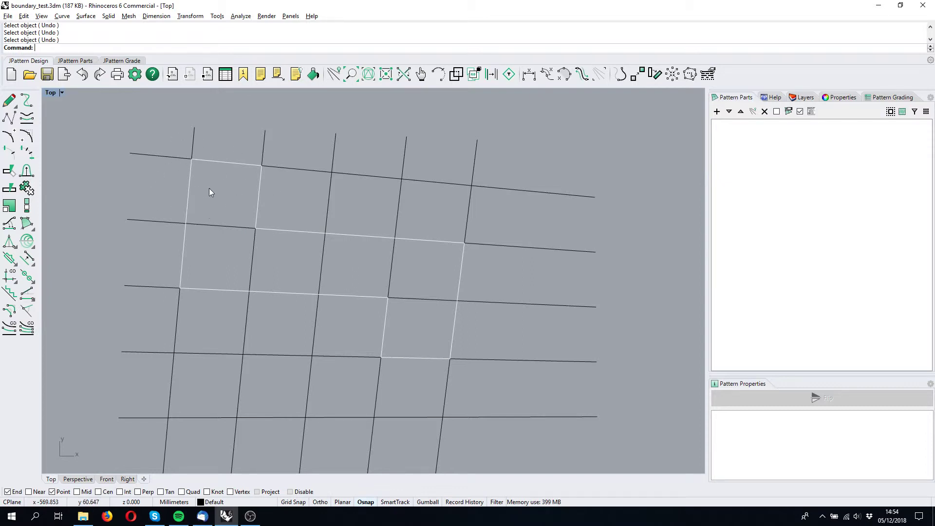
Unfold the shoe's toe boundary about the dashed blue line running along its upper edge.
scroll(442, 249, "down", 4)
right_click_drag(493, 257, 301, 241)
scroll(324, 200, "up", 3)
scroll(322, 206, "up", 3)
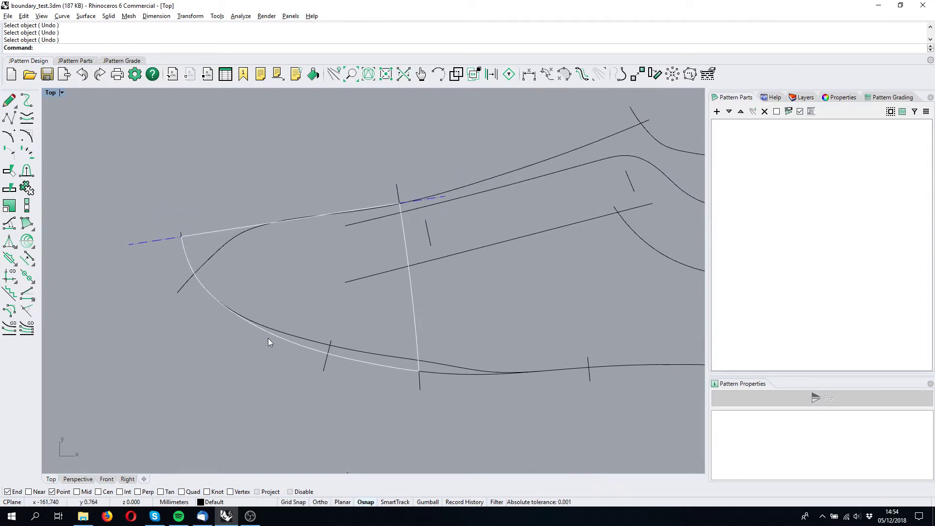
right_click_drag(296, 312, 296, 323)
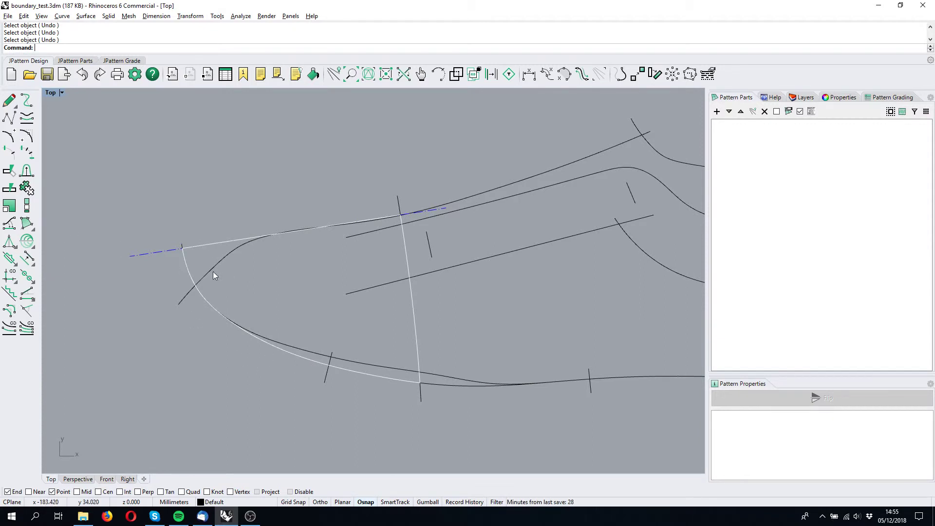
right_click_drag(372, 120, 369, 144)
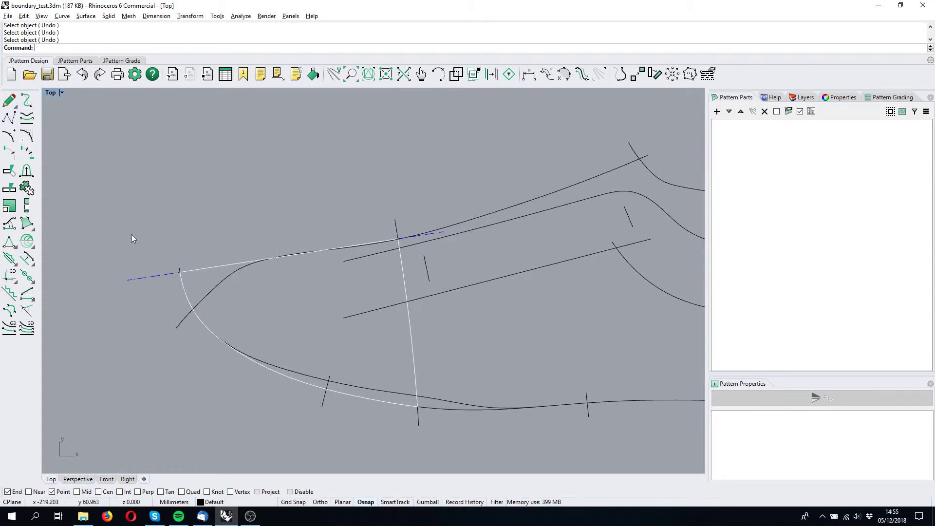
left_click(29, 223)
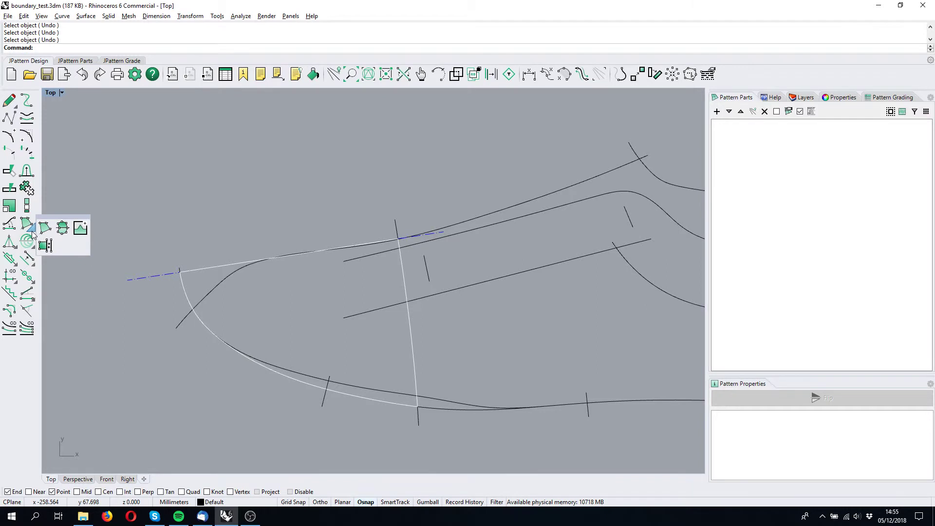
left_click(62, 228)
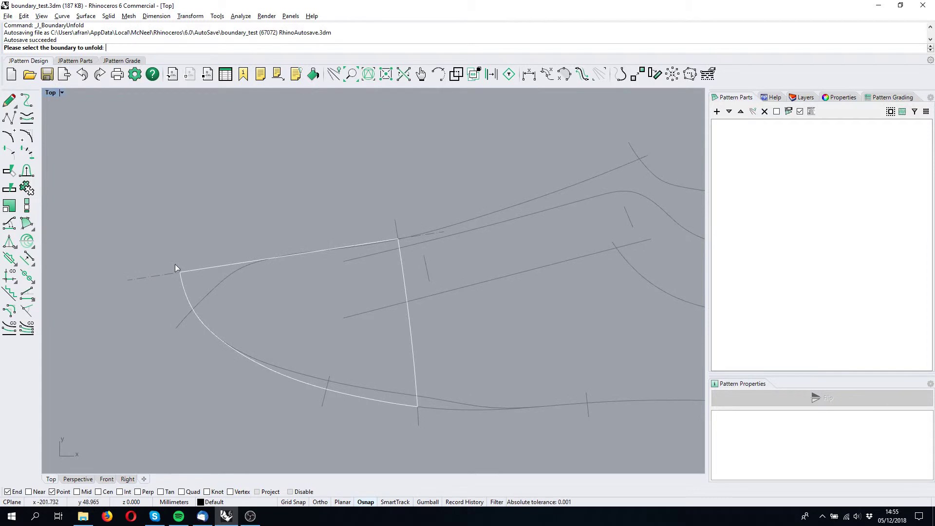
left_click(194, 269)
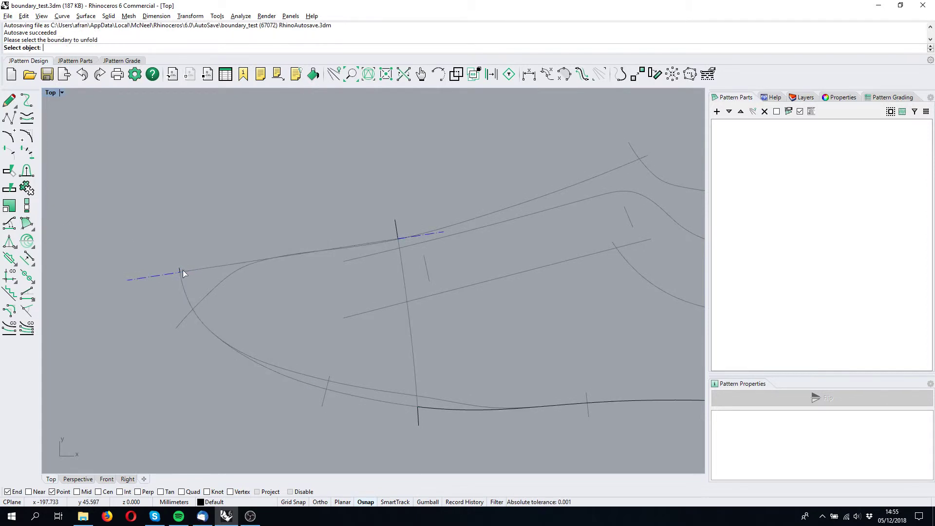
left_click(153, 280)
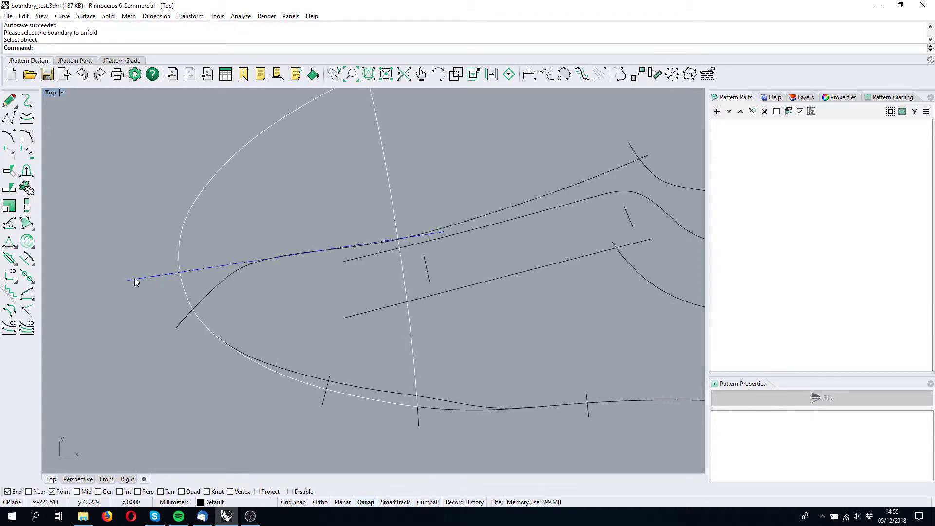
Delete the unfolded toe boundary together with its mirrored curves.
scroll(401, 252, "down", 2)
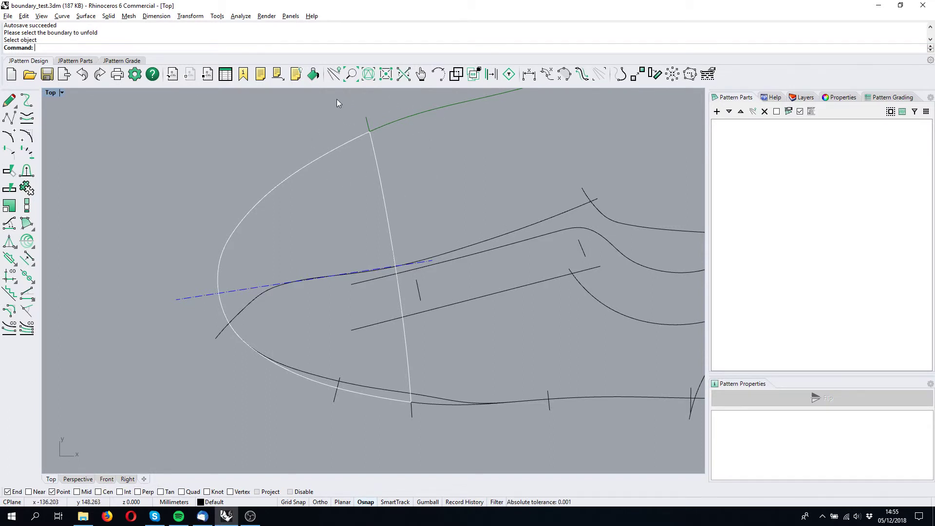
scroll(359, 121, "down", 5)
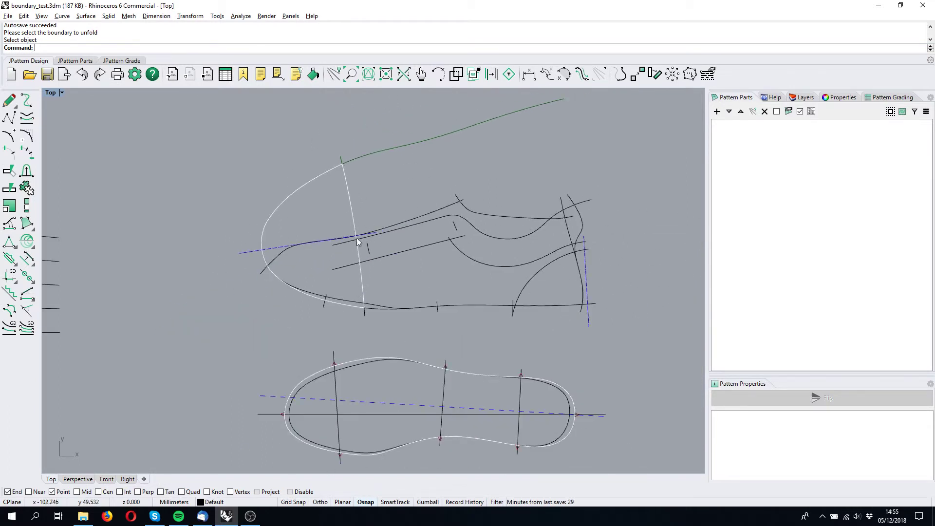
scroll(263, 239, "up", 1)
scroll(355, 171, "up", 3)
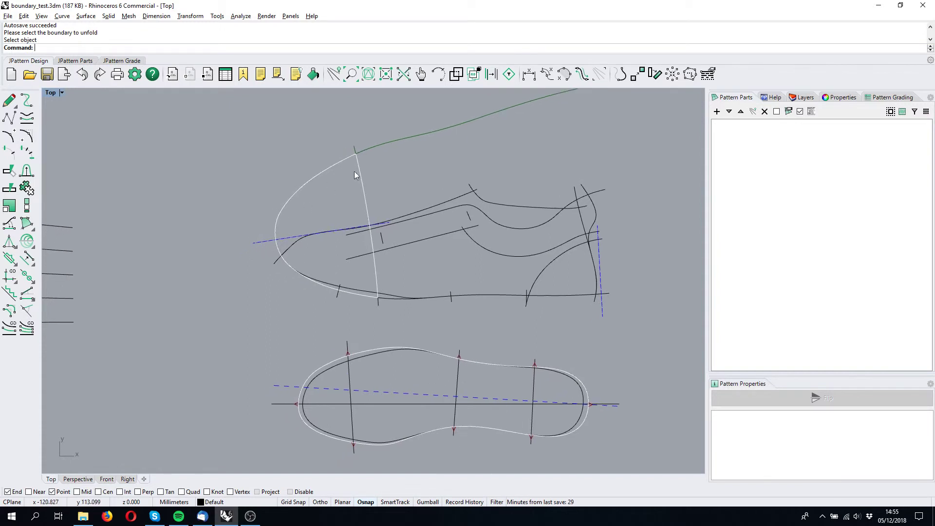
left_click(335, 156)
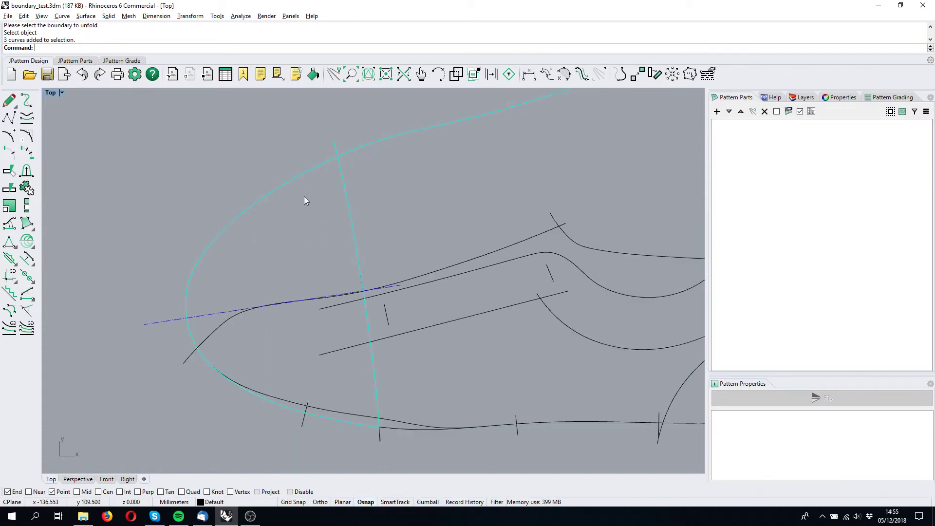
key("Delete")
Create a toe boundary from the dashed blue line, the outer lower toe curve and the cross line behind the toe.
left_click(27, 223)
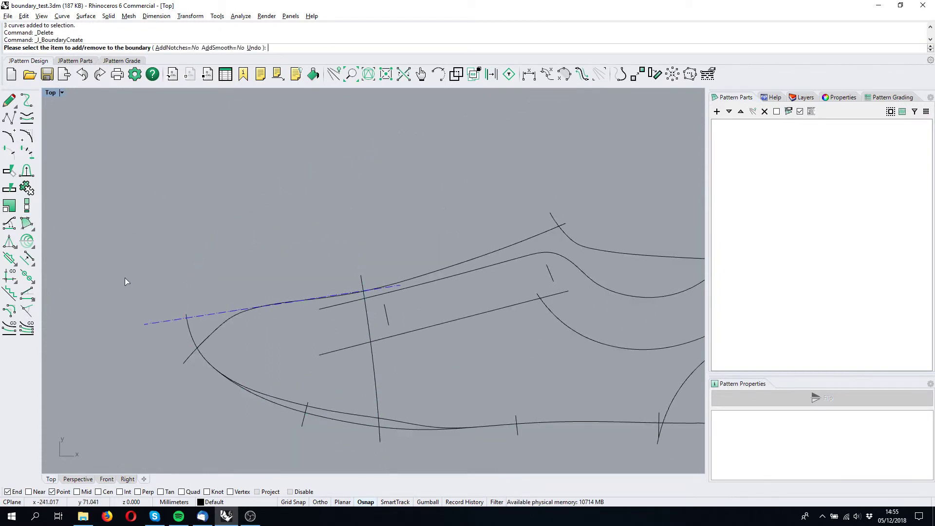
left_click(212, 315)
left_click(273, 404)
left_click(373, 379)
key("Return")
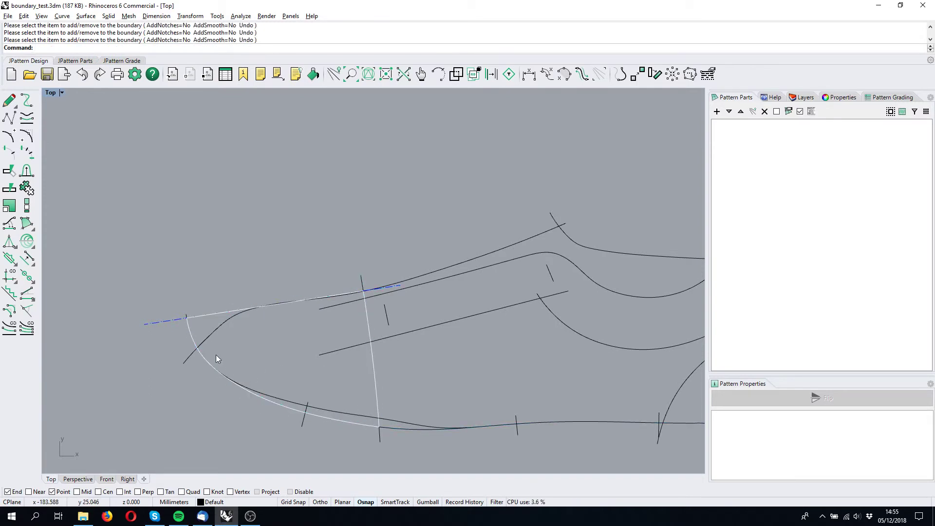
Unfold the new toe boundary using the dashed blue line as the fold line.
left_click(32, 229)
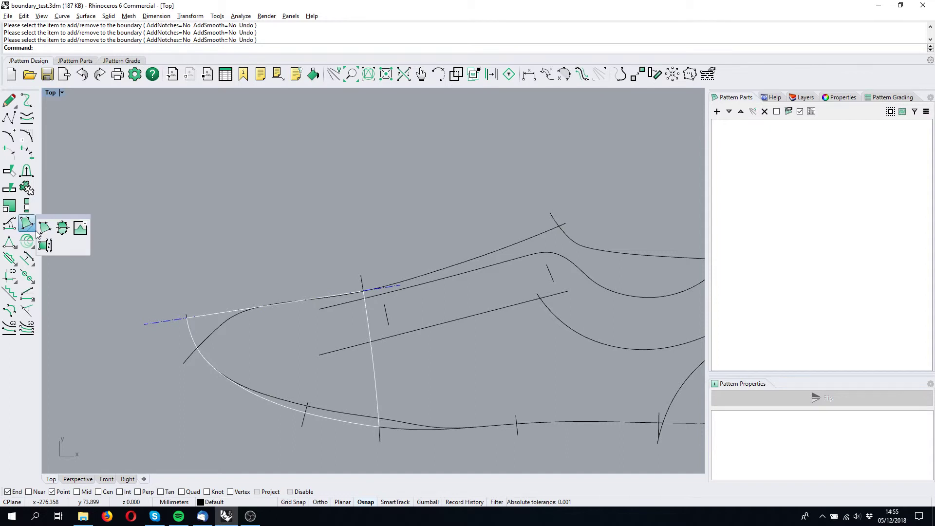
left_click(45, 228)
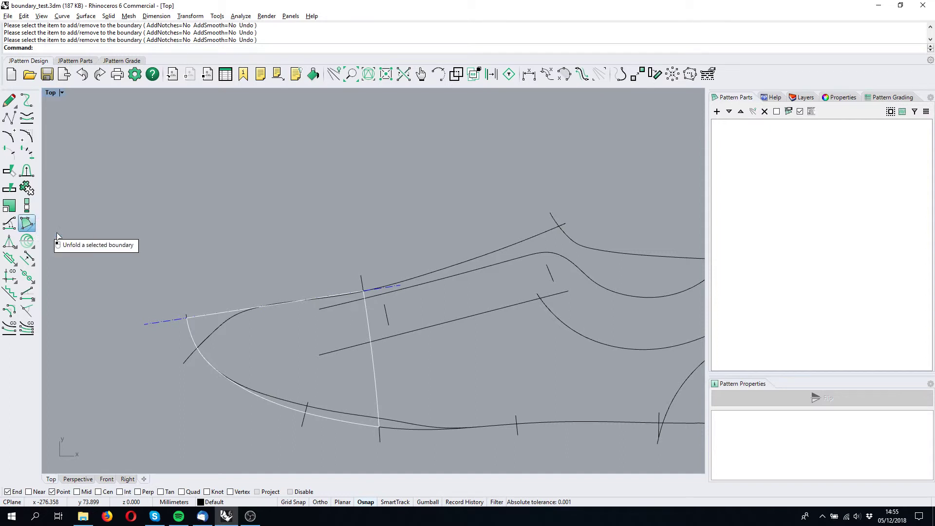
left_click(188, 331)
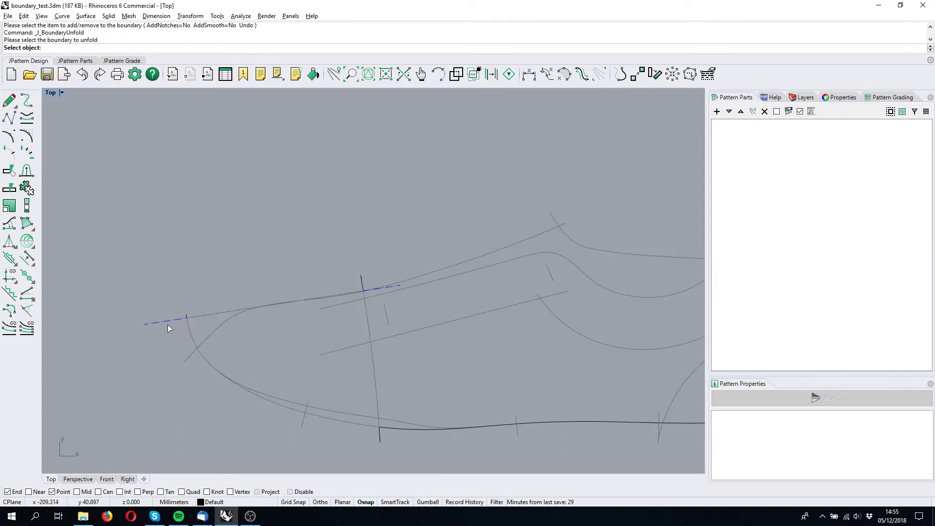
left_click(167, 323)
scroll(184, 335, "down", 3)
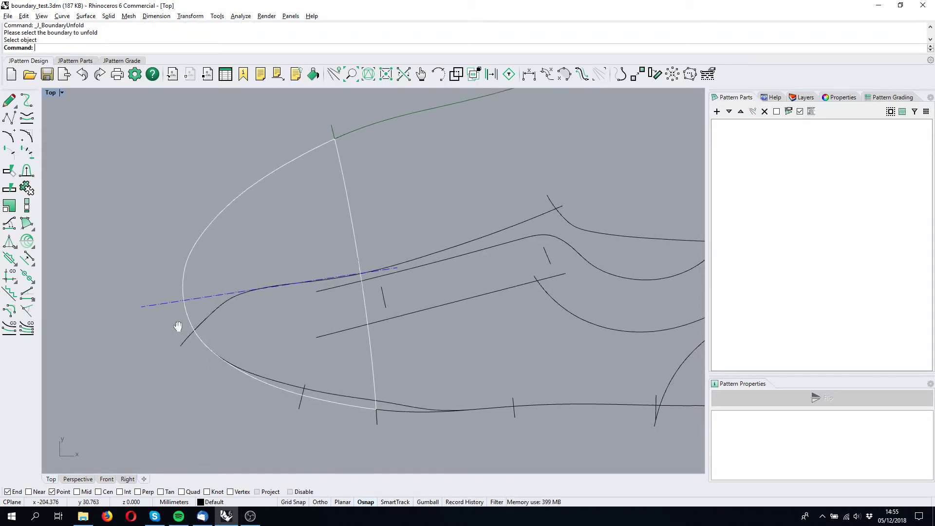
right_click_drag(246, 319, 229, 313)
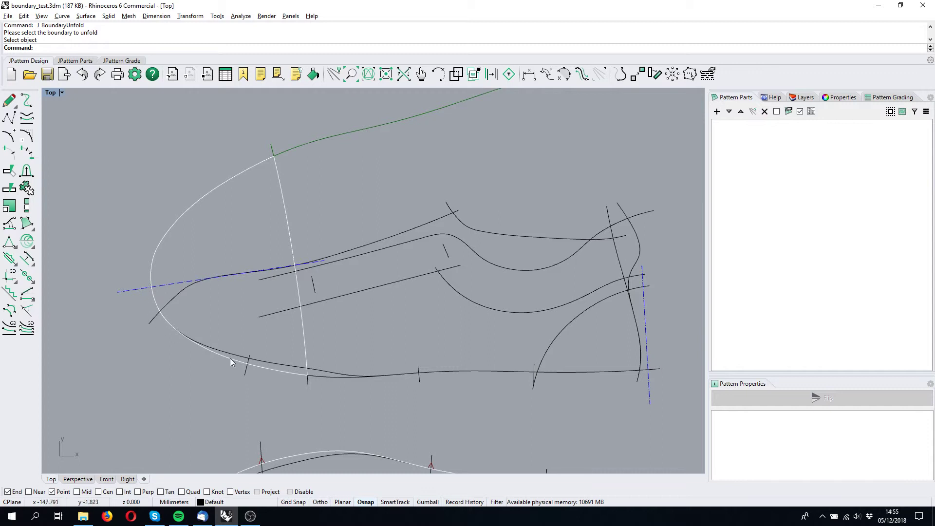
right_click_drag(317, 384, 312, 344)
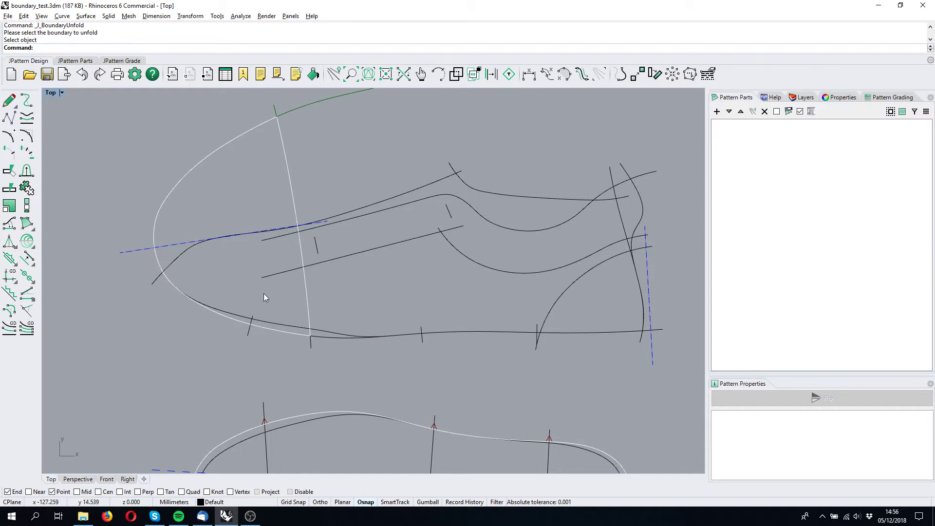
right_click_drag(264, 294, 262, 315)
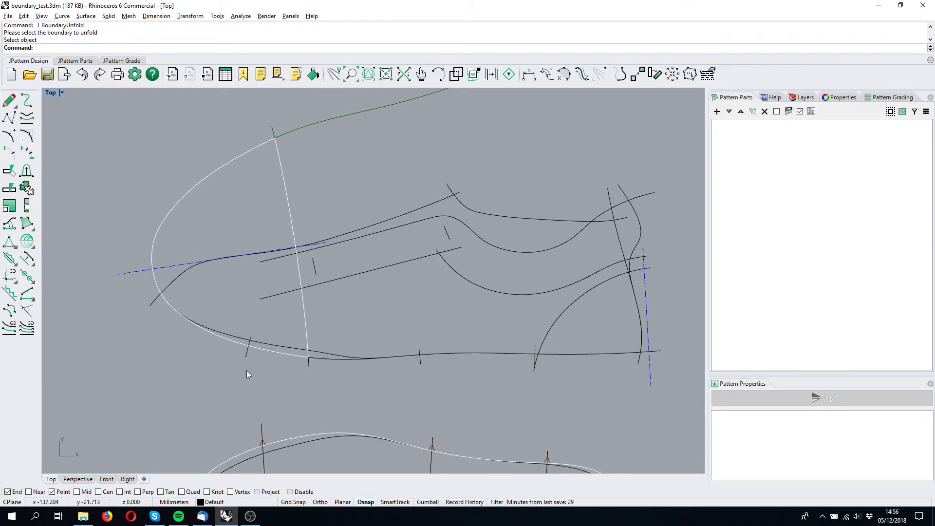
right_click_drag(247, 374, 253, 363)
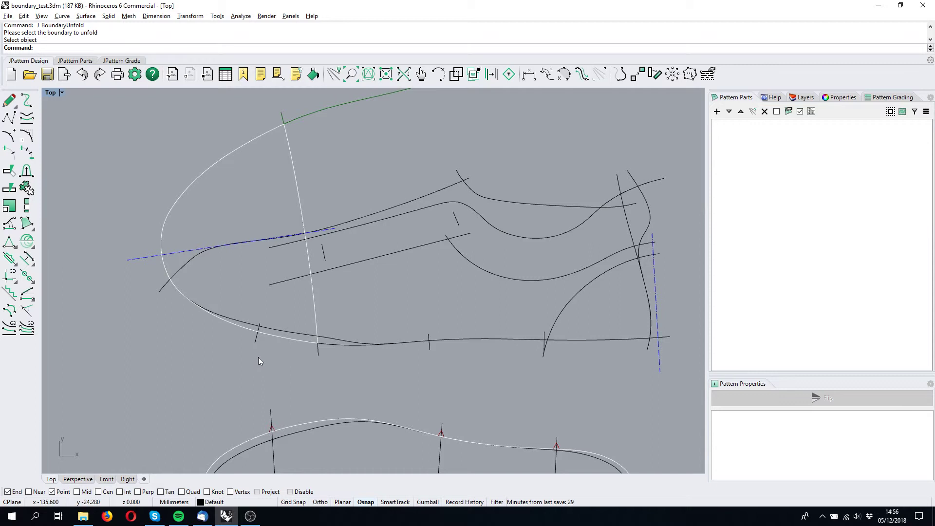
right_click_drag(207, 328, 212, 319)
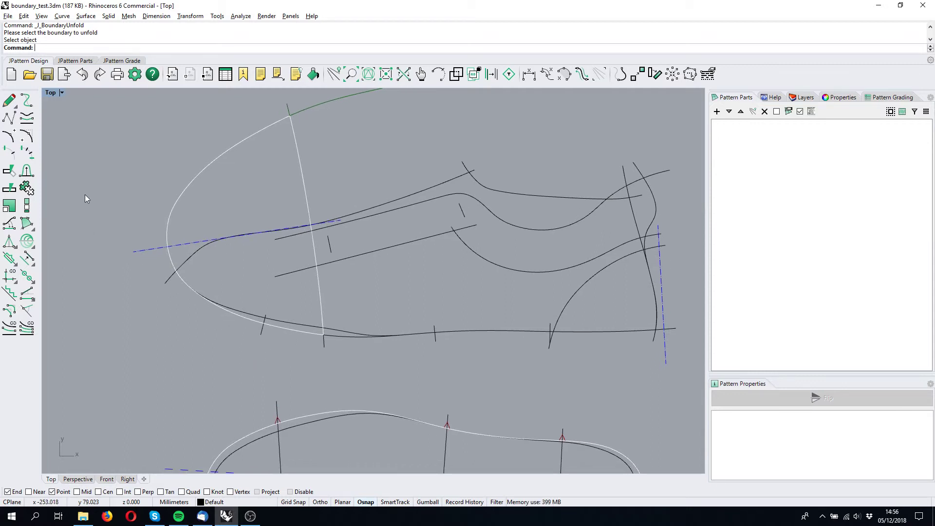
Replace the outer lower toe curve in the unfolded toe boundary with the inner lower toe curve.
left_click(34, 227)
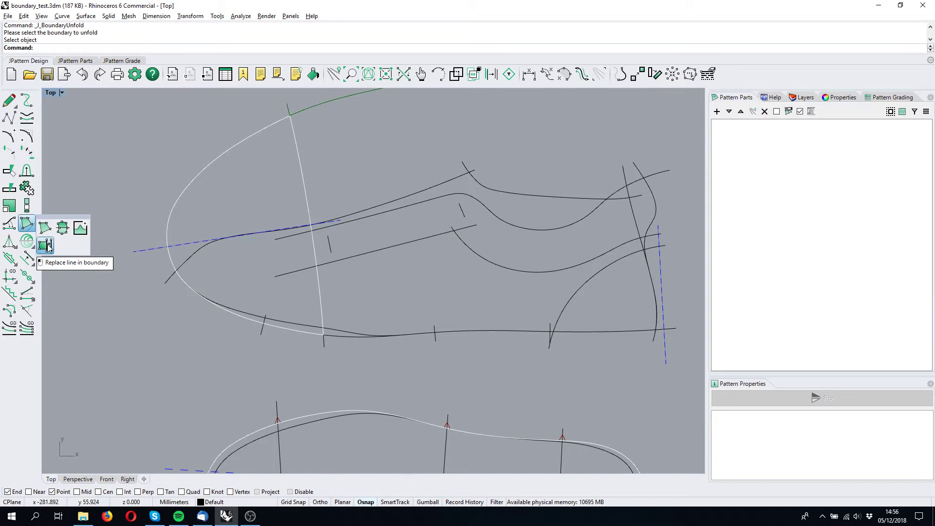
left_click(46, 245)
left_click(235, 317)
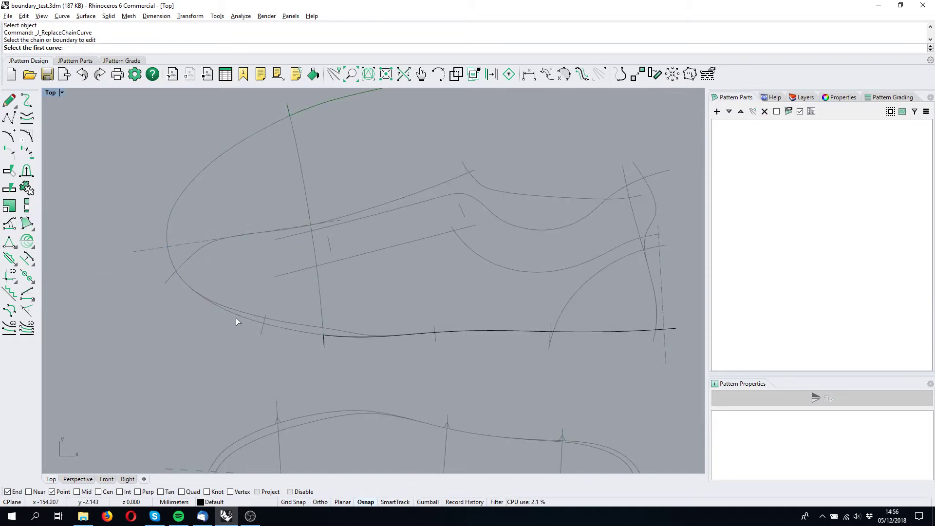
left_click(291, 331)
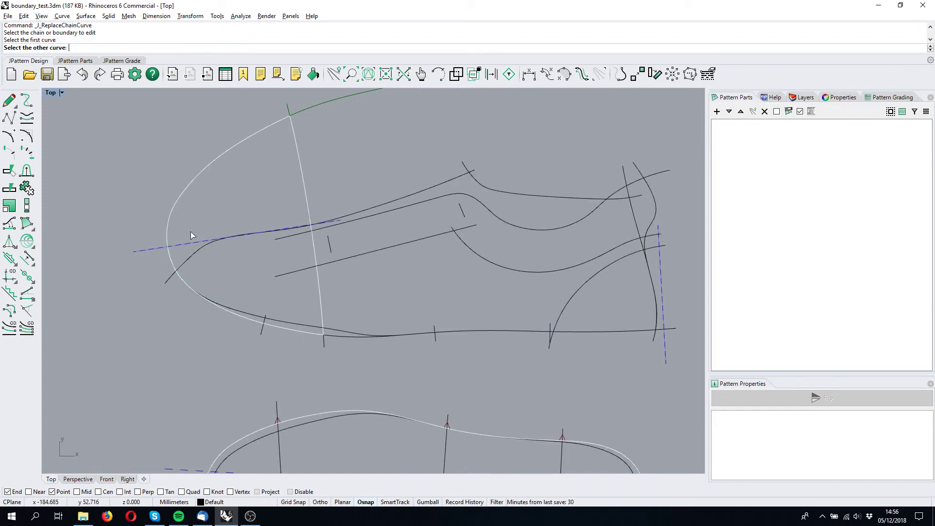
left_click(296, 323)
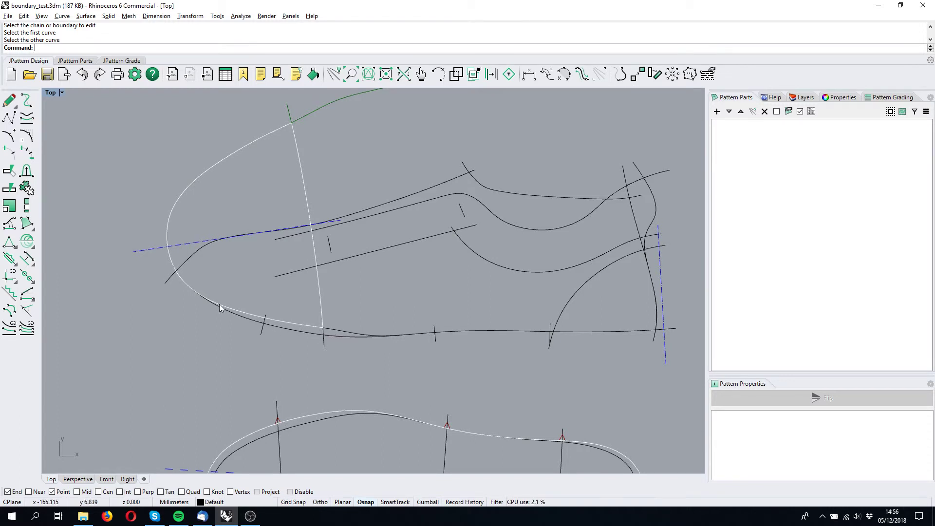
scroll(219, 304, "down", 5)
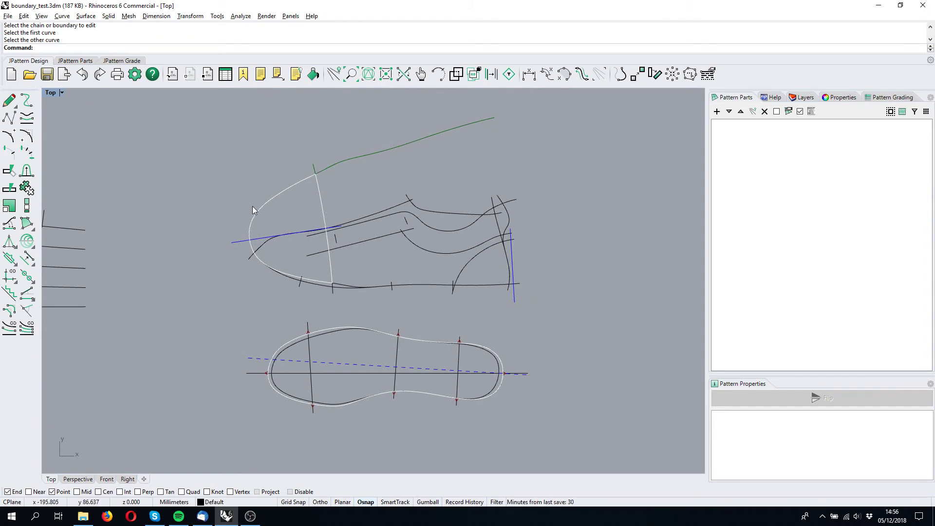
scroll(290, 215, "up", 3)
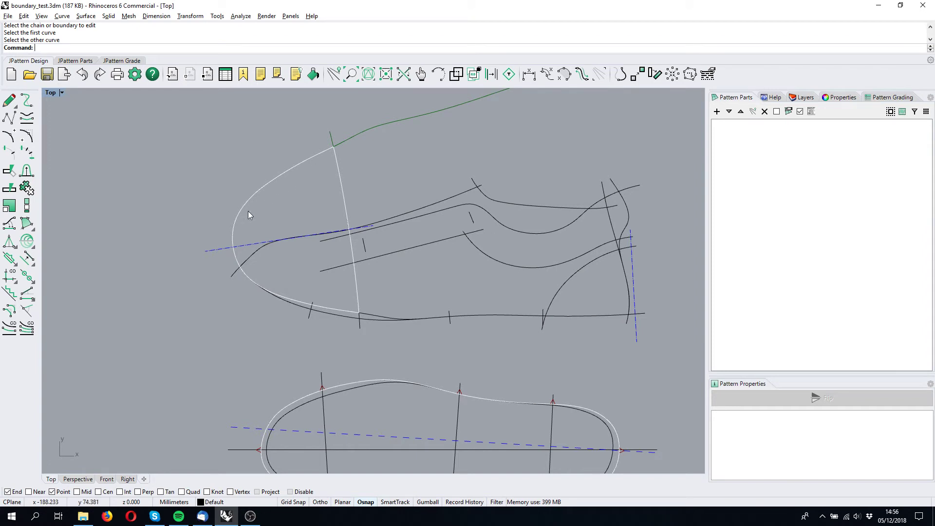
right_click_drag(298, 256, 288, 163)
scroll(279, 148, "down", 4)
right_click_drag(263, 128, 243, 174)
scroll(244, 174, "up", 2)
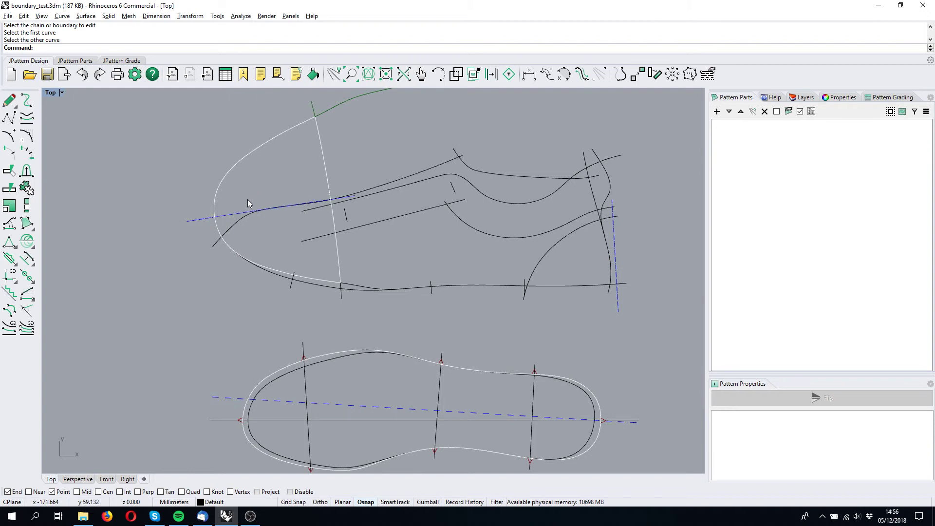
Replace the inner lower toe curve in the toe boundary with the outer lower toe curve.
left_click(33, 230)
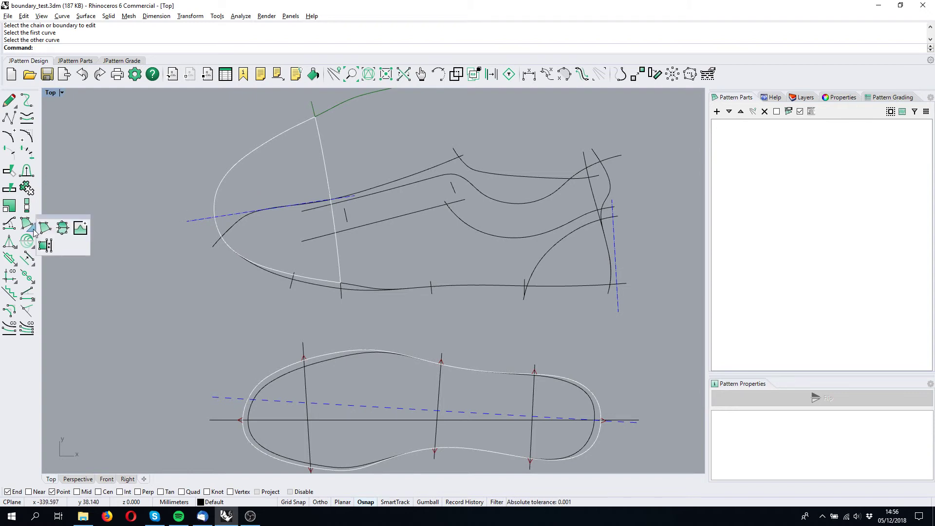
left_click(46, 245)
left_click(274, 269)
left_click(319, 284)
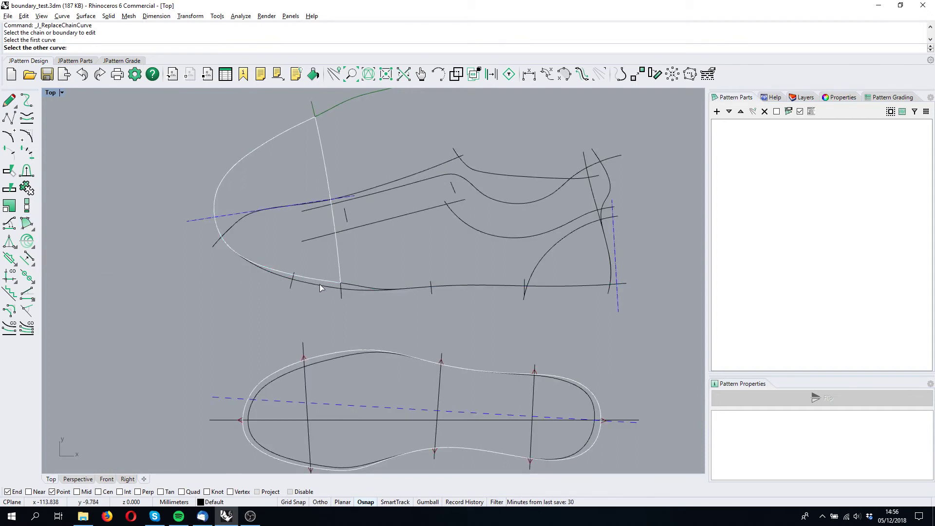
left_click(320, 286)
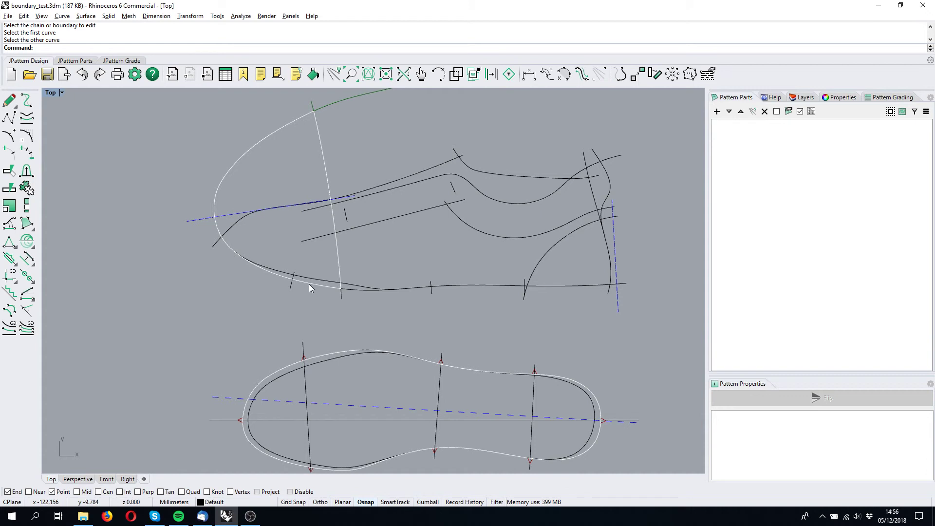
Push all notches into the outer boundary of the sole below the shoe.
right_click_drag(309, 285, 307, 282)
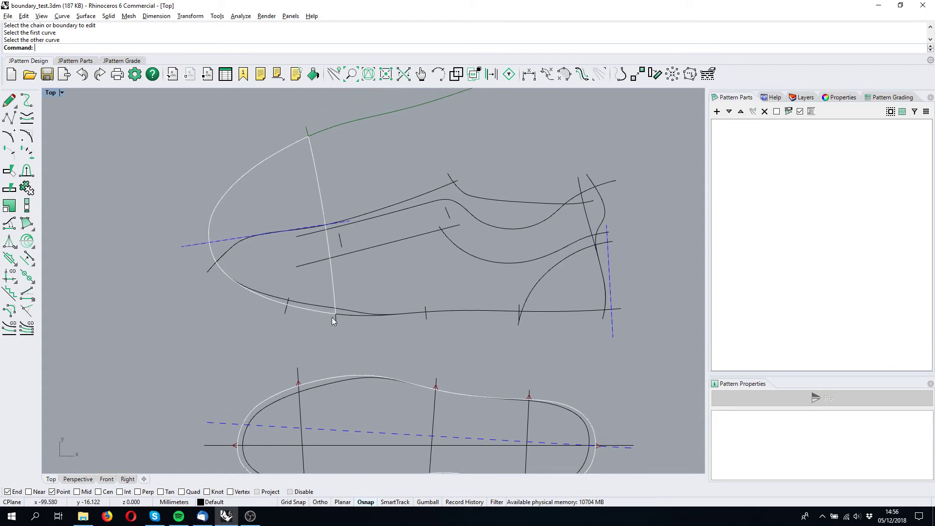
scroll(333, 319, "up", 4)
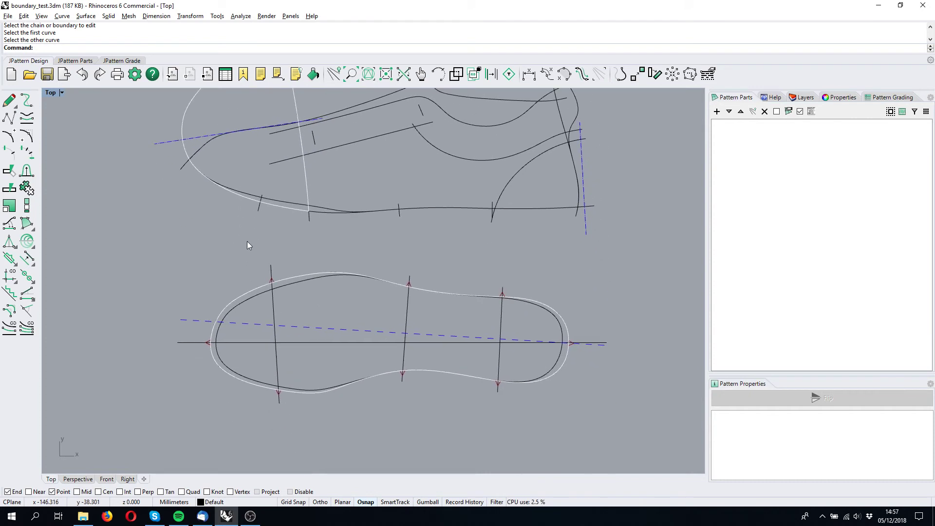
scroll(250, 246, "up", 2)
scroll(250, 246, "down", 3)
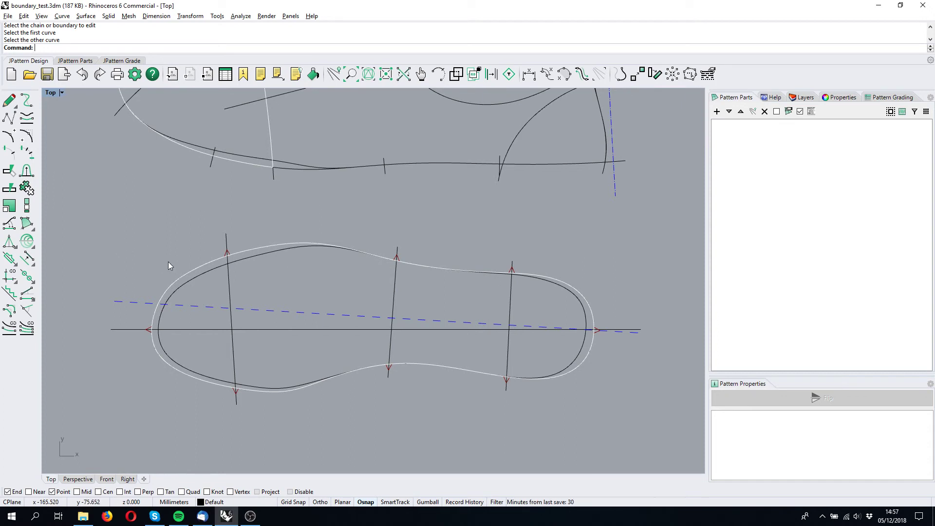
right_click_drag(175, 250, 186, 241)
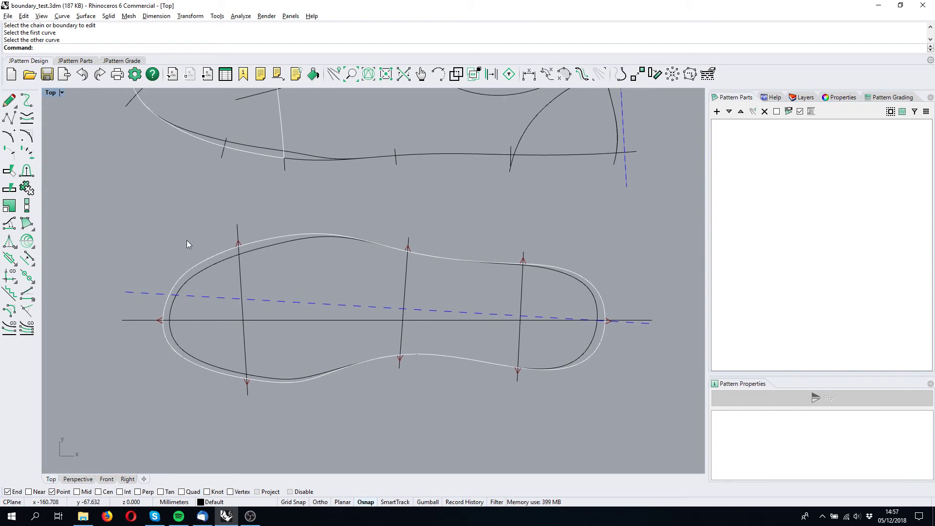
left_click(212, 265)
left_click(250, 292)
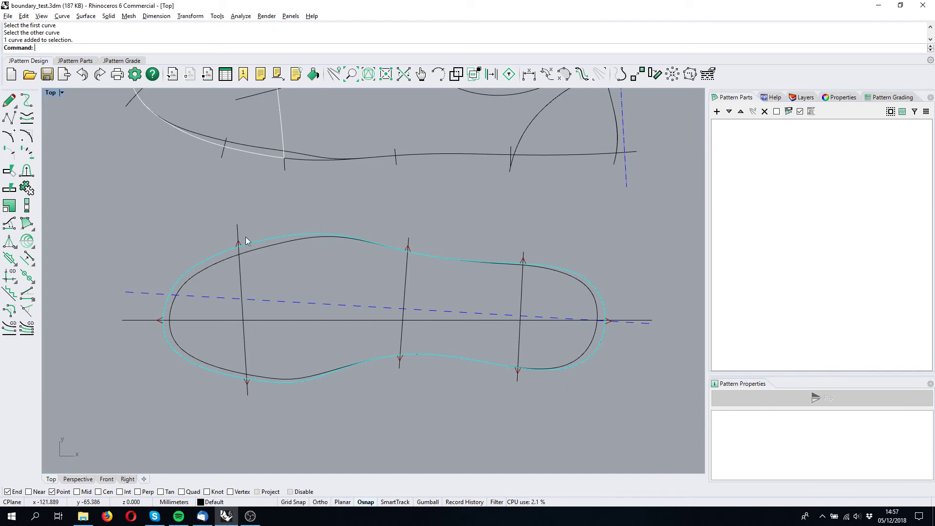
left_click(31, 228)
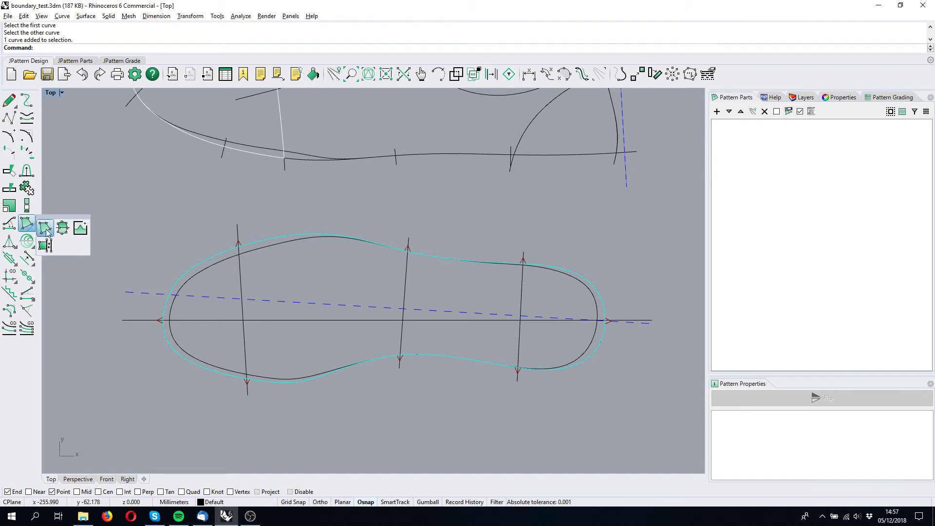
left_click(83, 232)
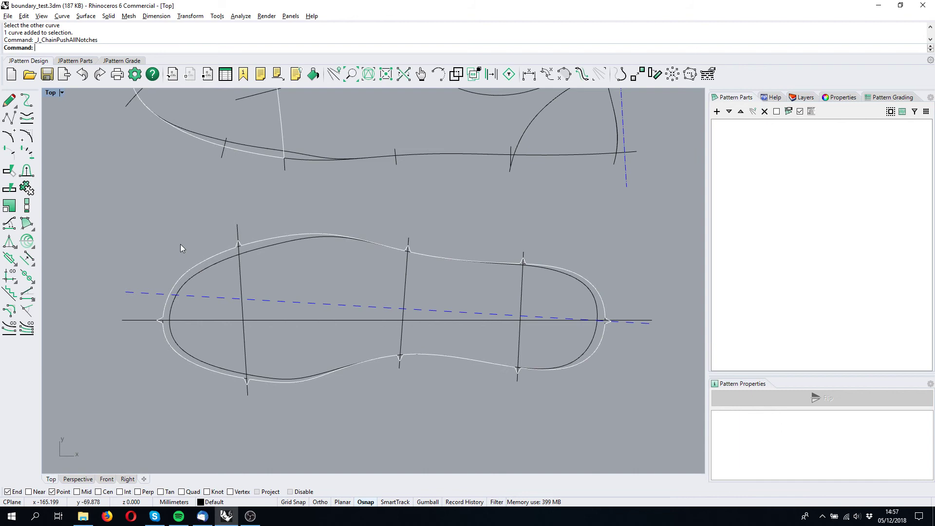
Delete the notched sole boundary and create a new boundary from the dashed outer sole curve.
left_click(229, 247)
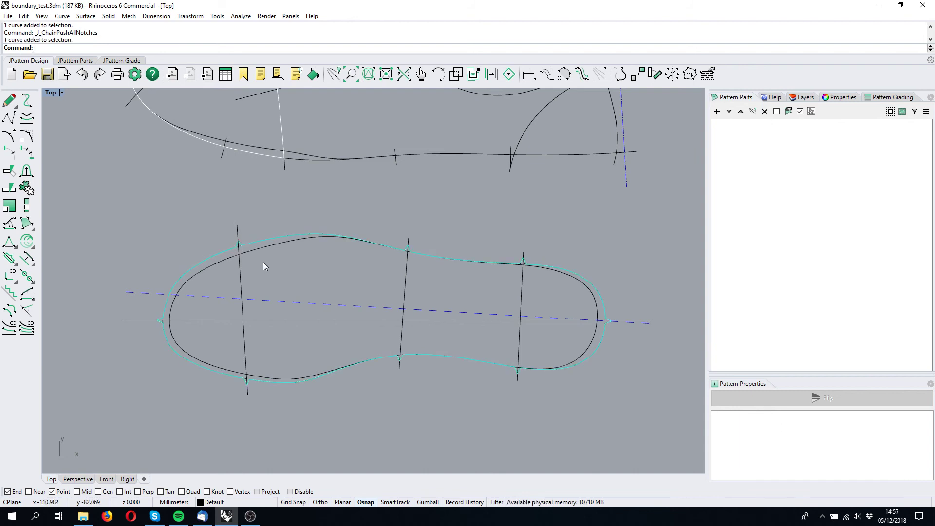
key("Delete")
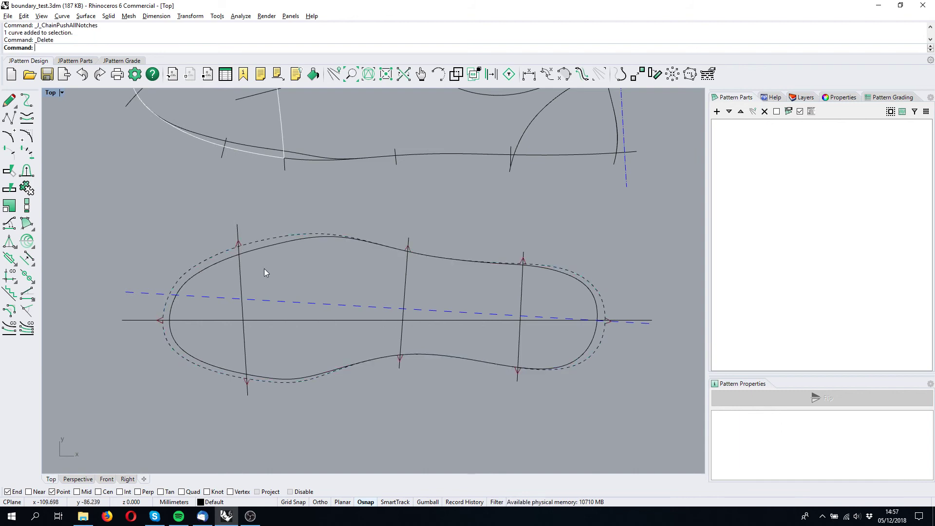
left_click(27, 223)
left_click(213, 259)
left_click(214, 265)
key("Return")
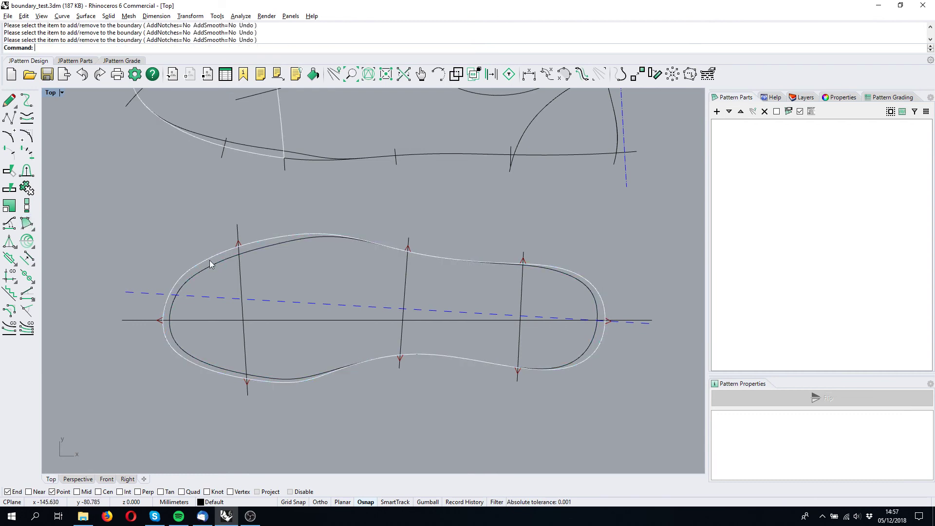
Push all notches into the newly created sole boundary, choosing that same boundary as the target chain.
left_click(211, 264)
left_click(244, 285)
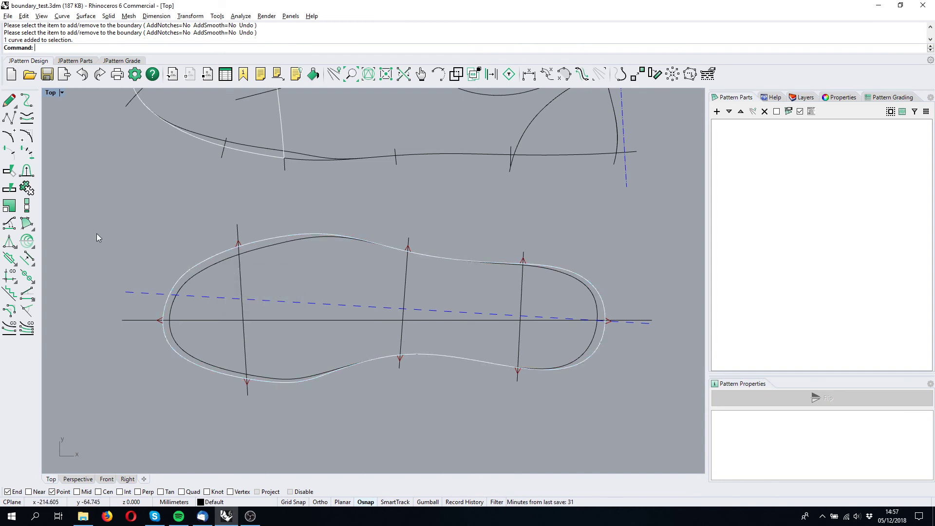
left_click(30, 230)
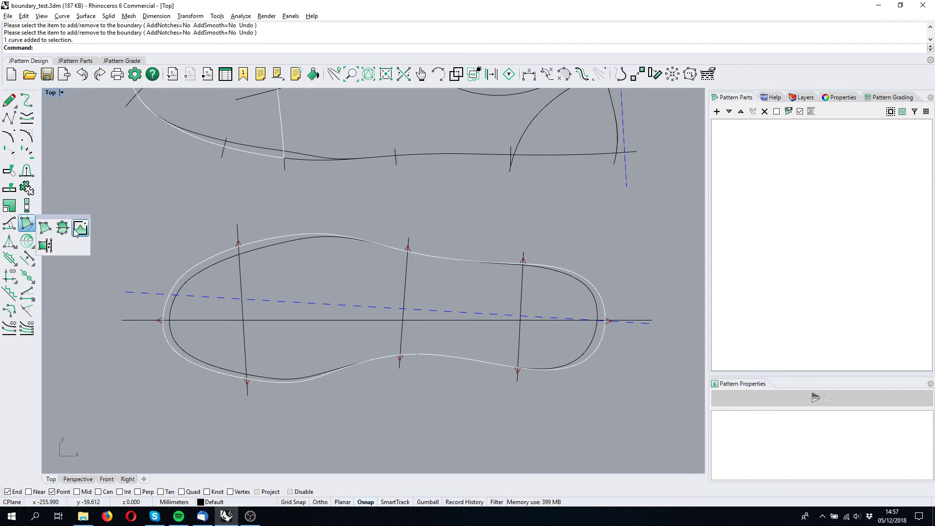
left_click(73, 227)
left_click(206, 261)
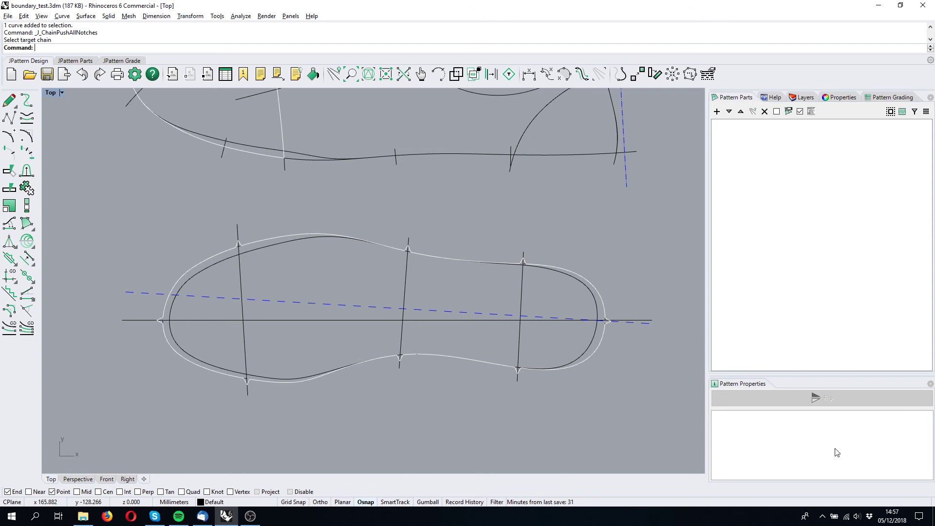
left_click(823, 518)
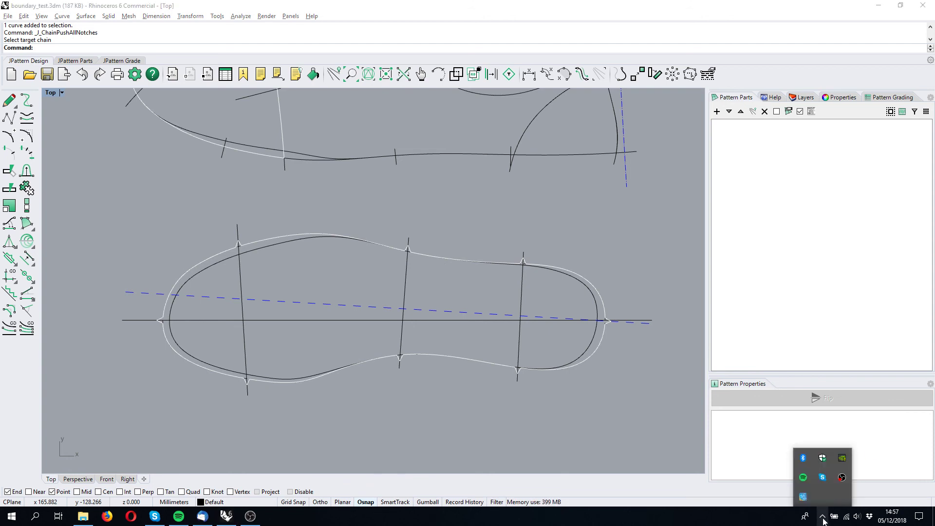